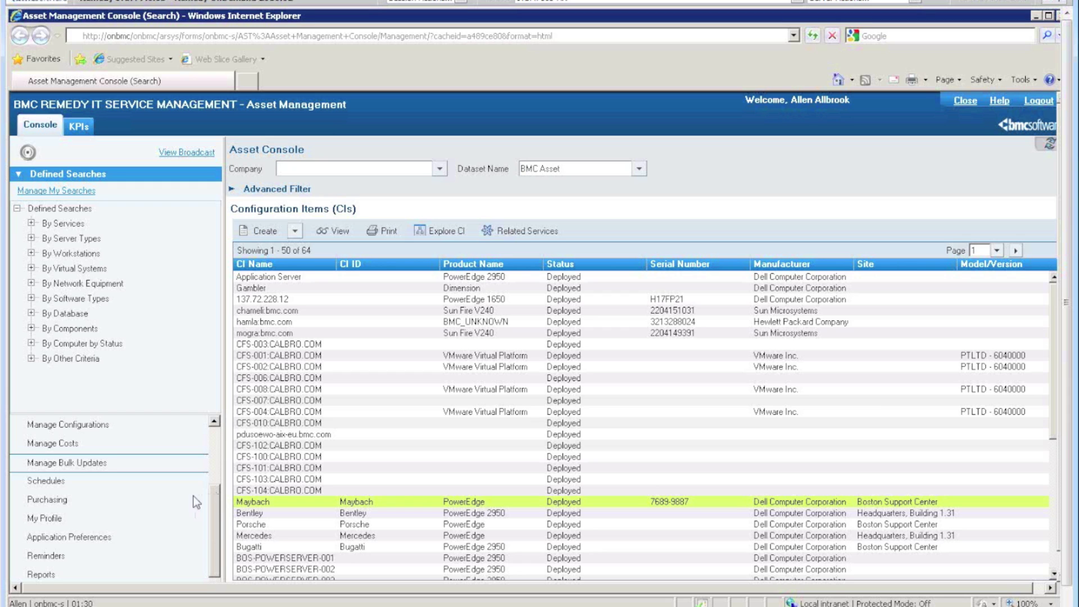
# - Open the Schedules options and choose to search existing schedules
pyautogui.click(59, 481)
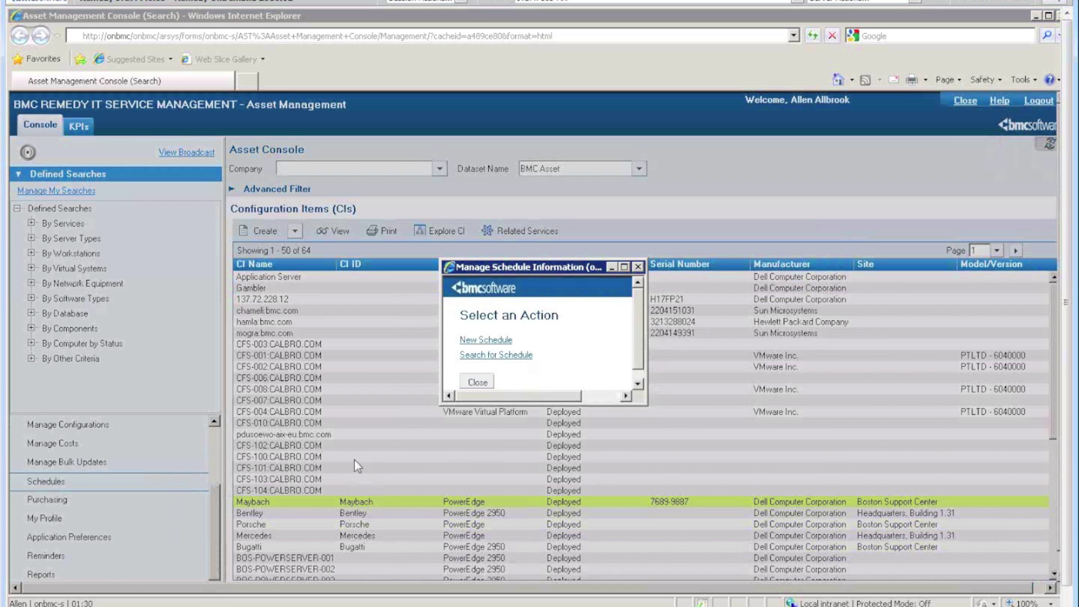
pyautogui.click(508, 356)
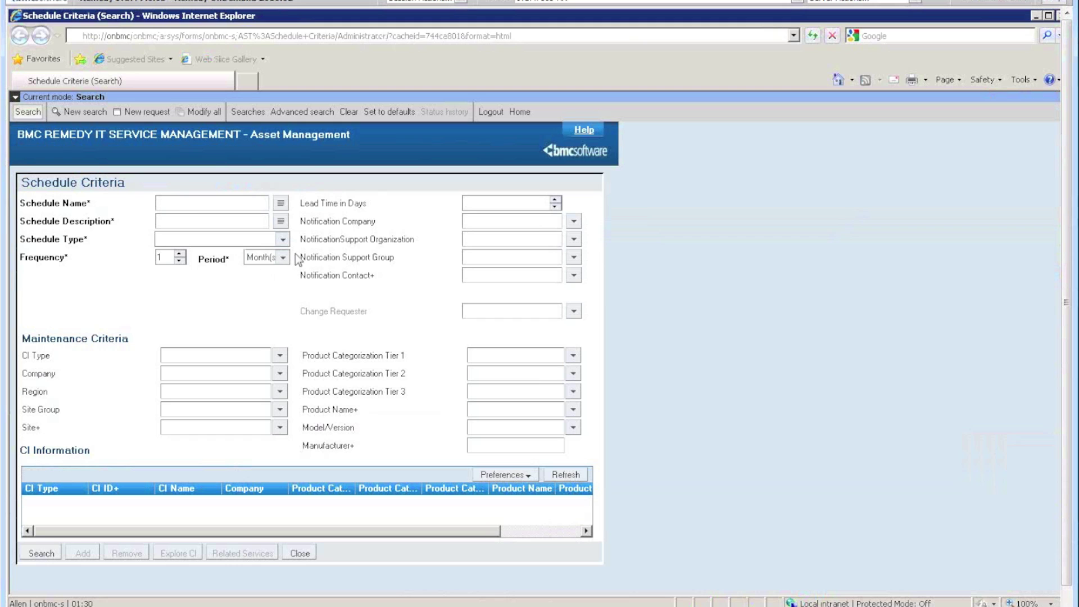
# - Set the schedule Period to Week(s) and run the schedule search
pyautogui.click(281, 258)
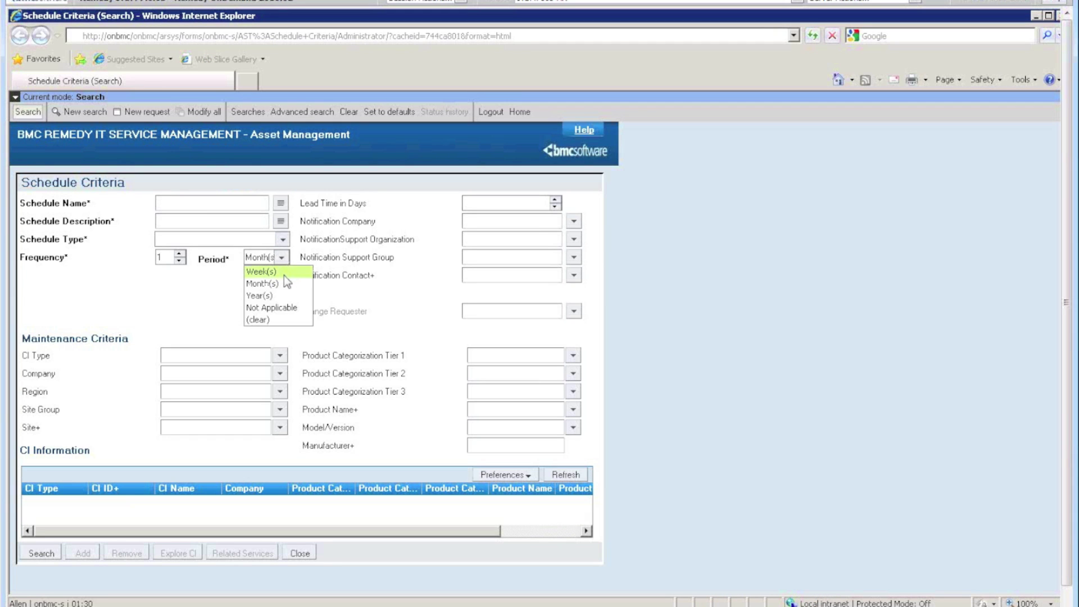
pyautogui.click(284, 275)
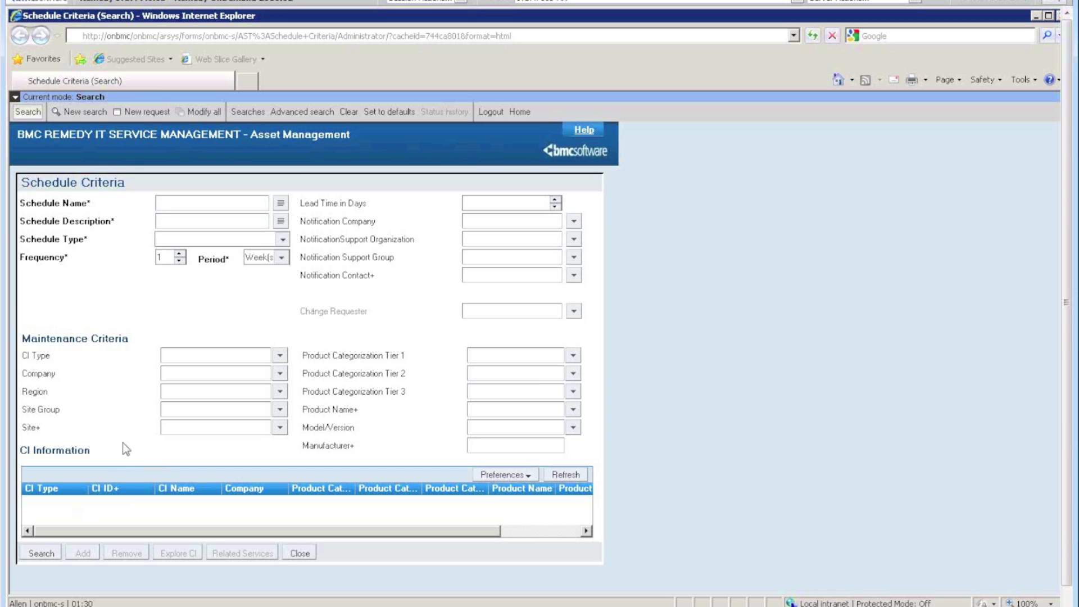
pyautogui.click(42, 553)
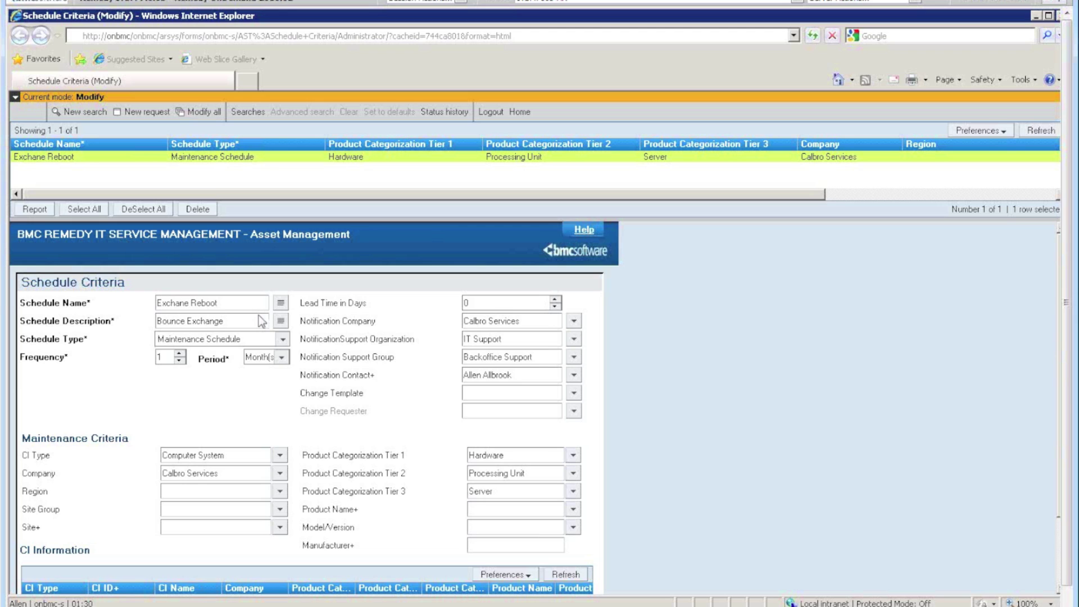
# - Open the Exchane Reboot schedule and scroll through its notification and maintenance criteria
pyautogui.click(463, 375)
pyautogui.scroll(-2, 886, 284)
pyautogui.scroll(-1, 883, 284)
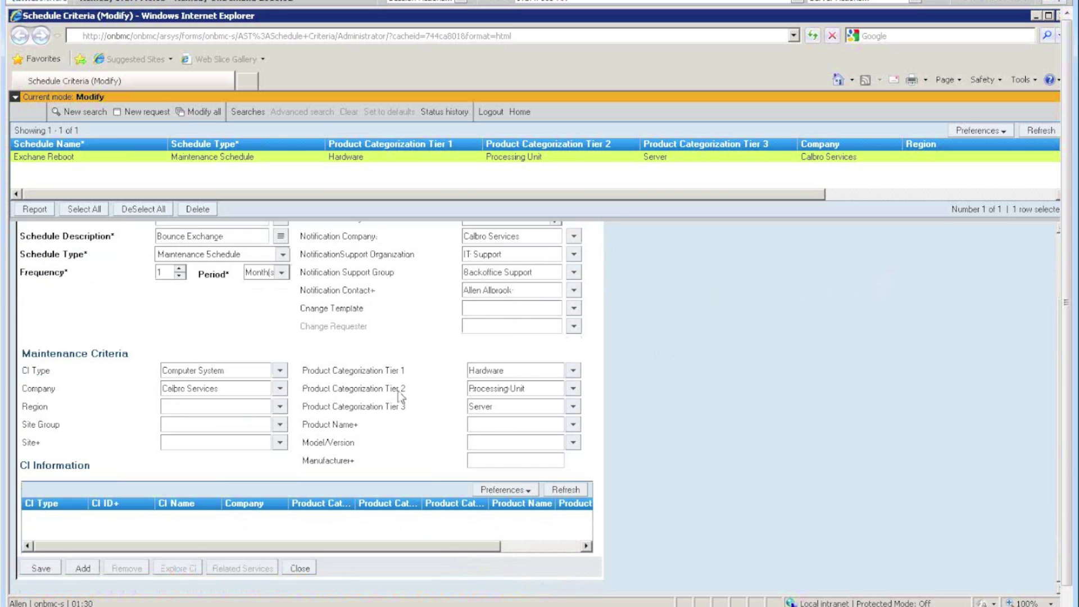
# - Close the schedule form and open the Purchasing Console's Search Requisitions window
pyautogui.click(299, 569)
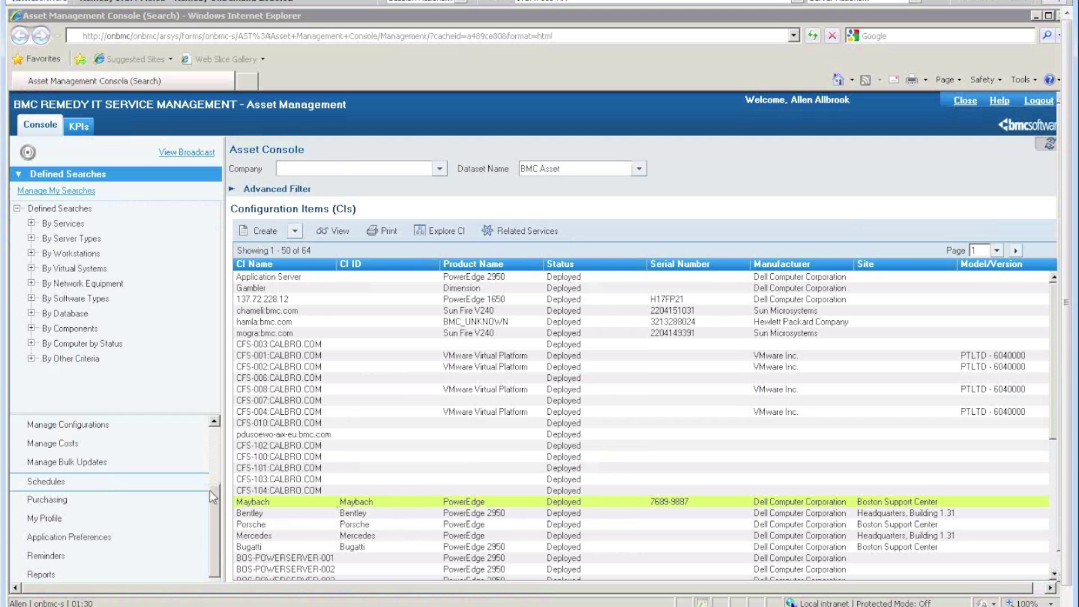
pyautogui.click(53, 501)
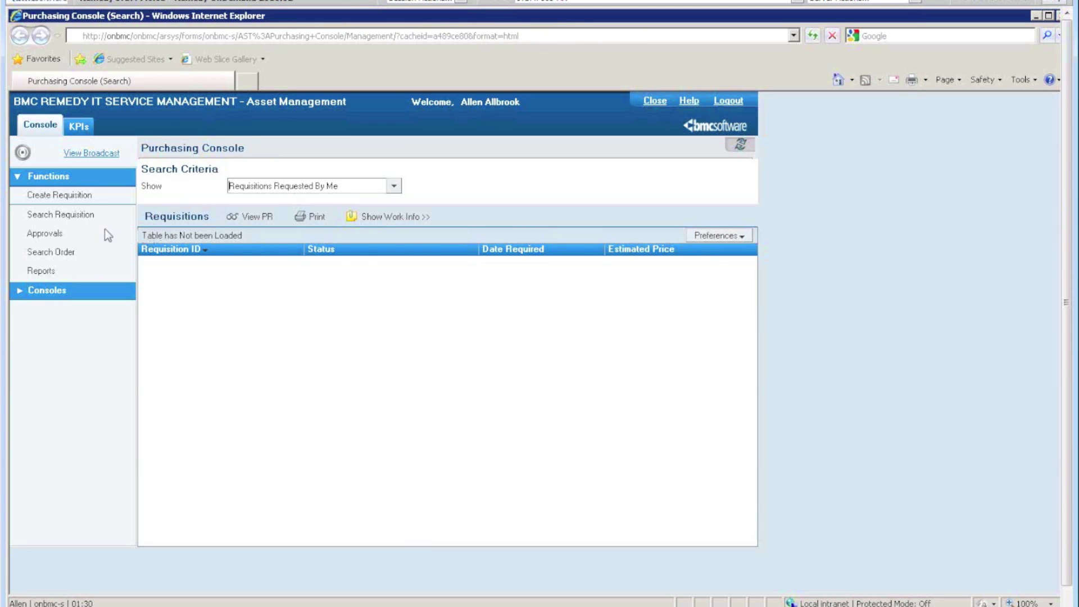
pyautogui.click(73, 216)
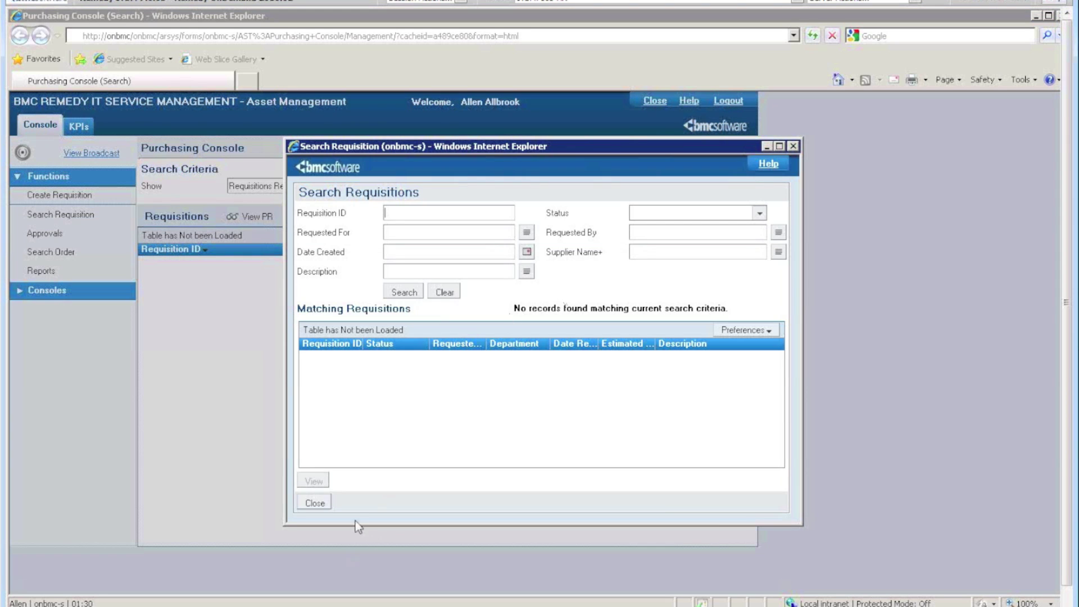
# - List all requisitions and open PR00000004 for the ABC project's SQL Server licenses
pyautogui.click(405, 294)
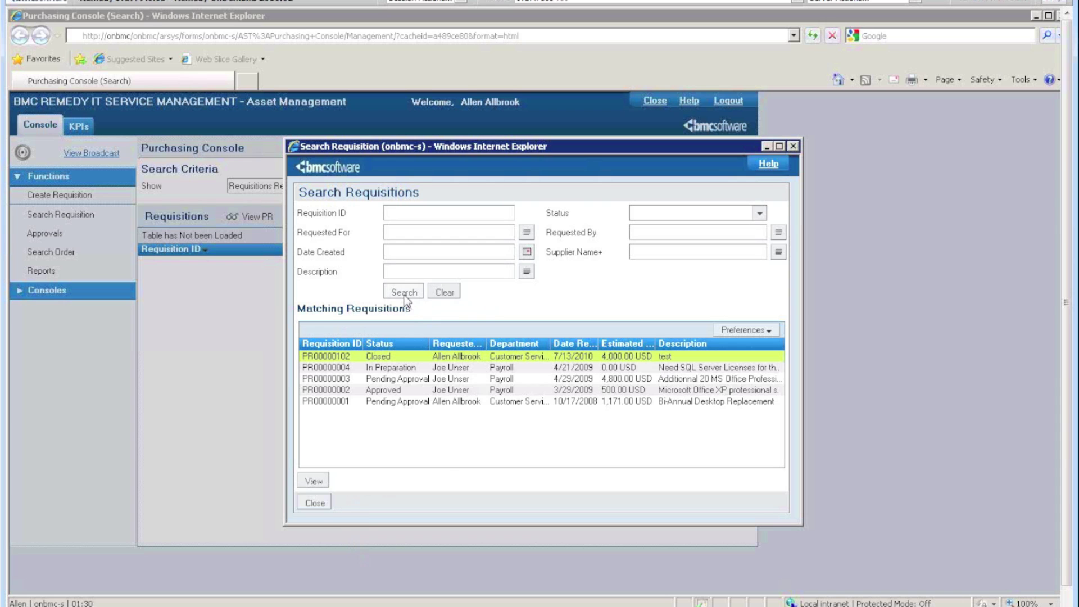
pyautogui.doubleClick(406, 369)
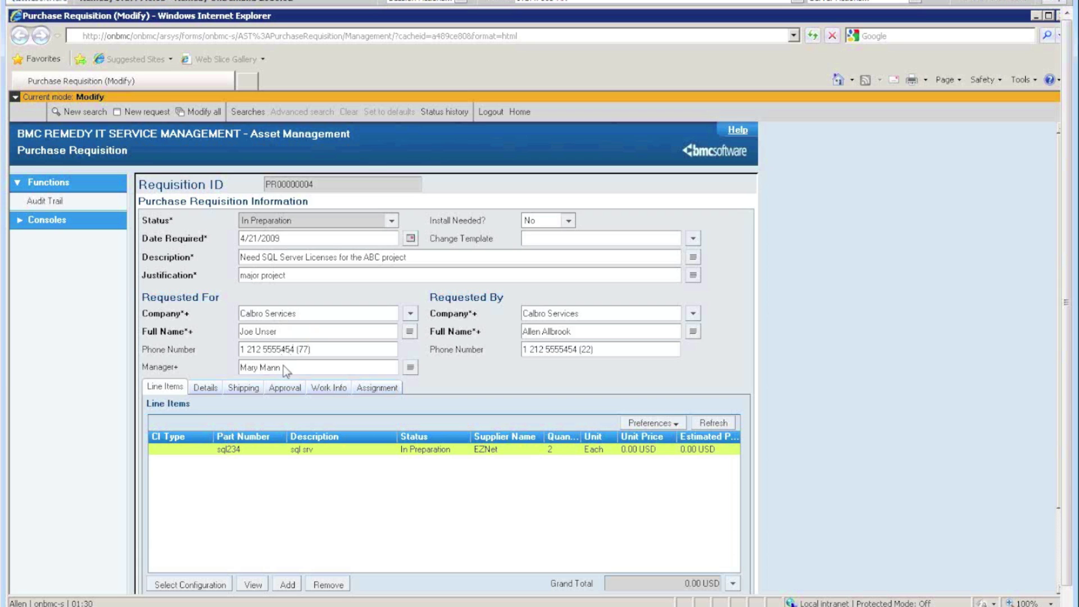
pyautogui.click(568, 224)
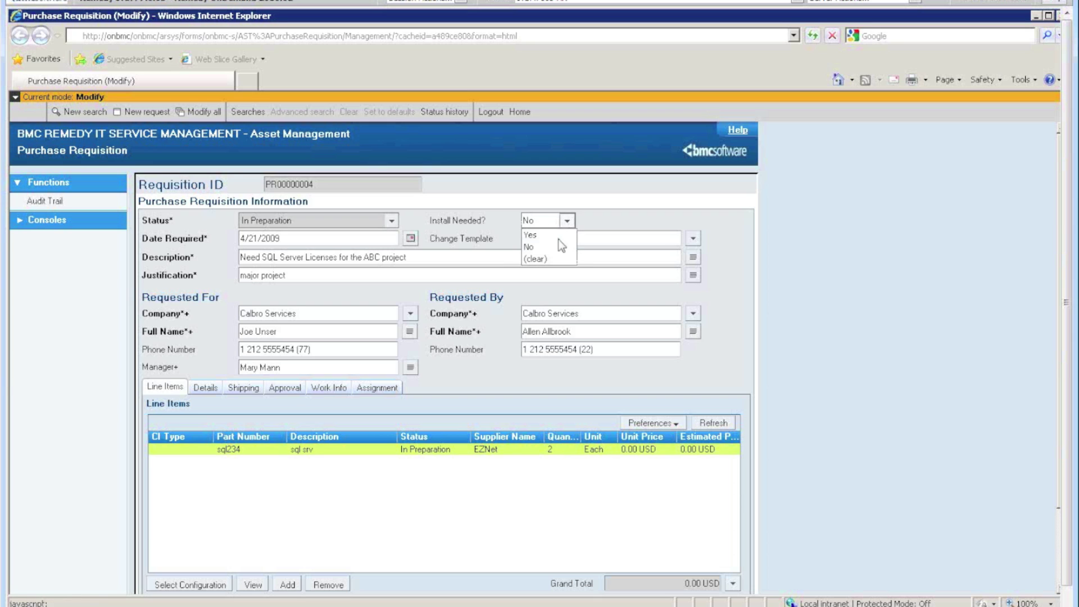
pyautogui.click(557, 244)
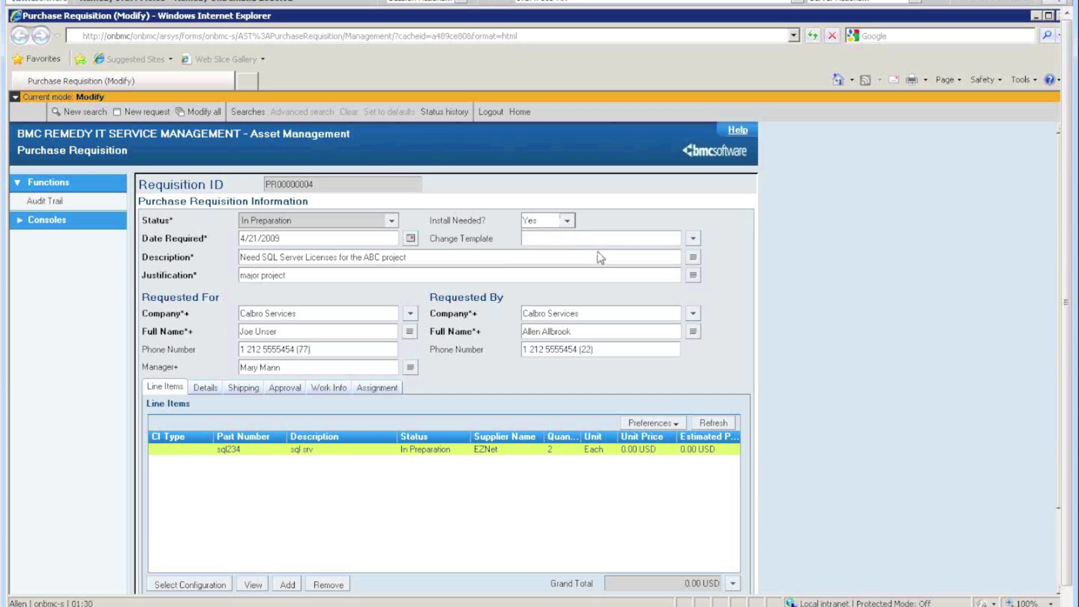
pyautogui.click(694, 239)
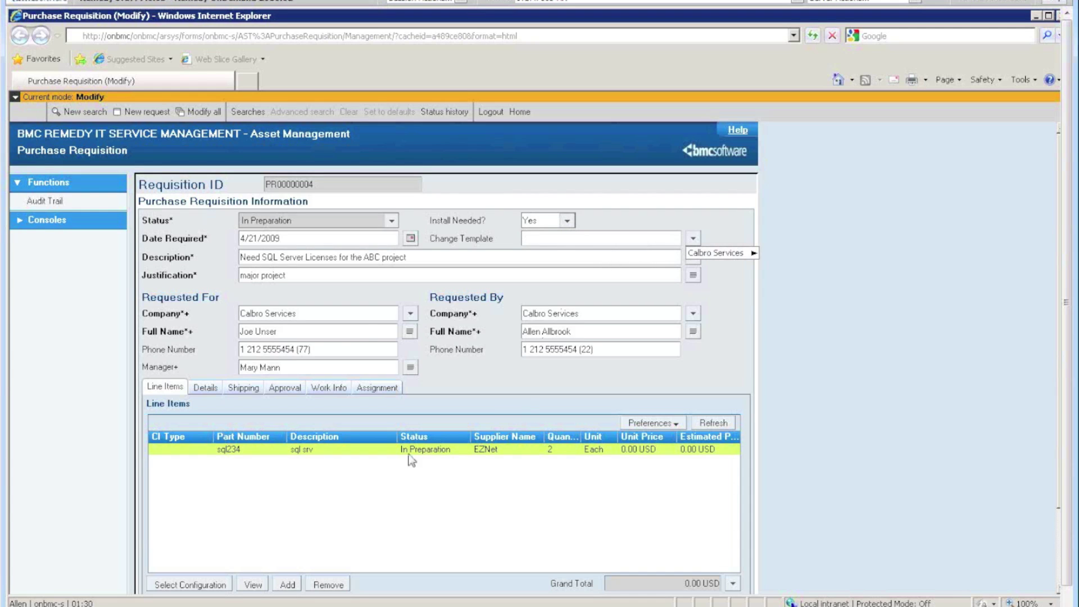
pyautogui.click(568, 220)
pyautogui.click(552, 248)
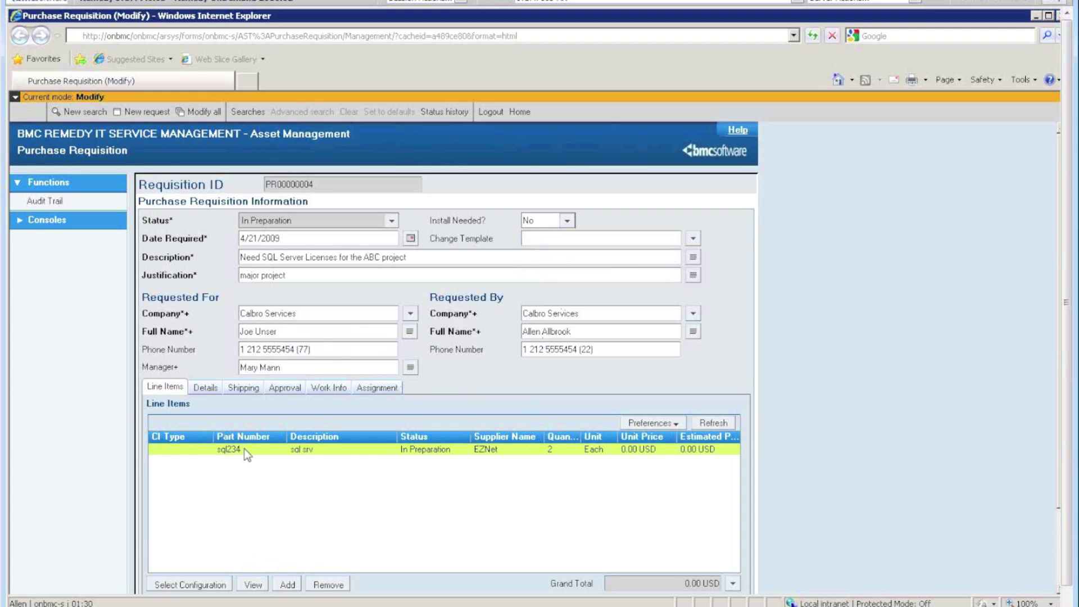
pyautogui.click(210, 392)
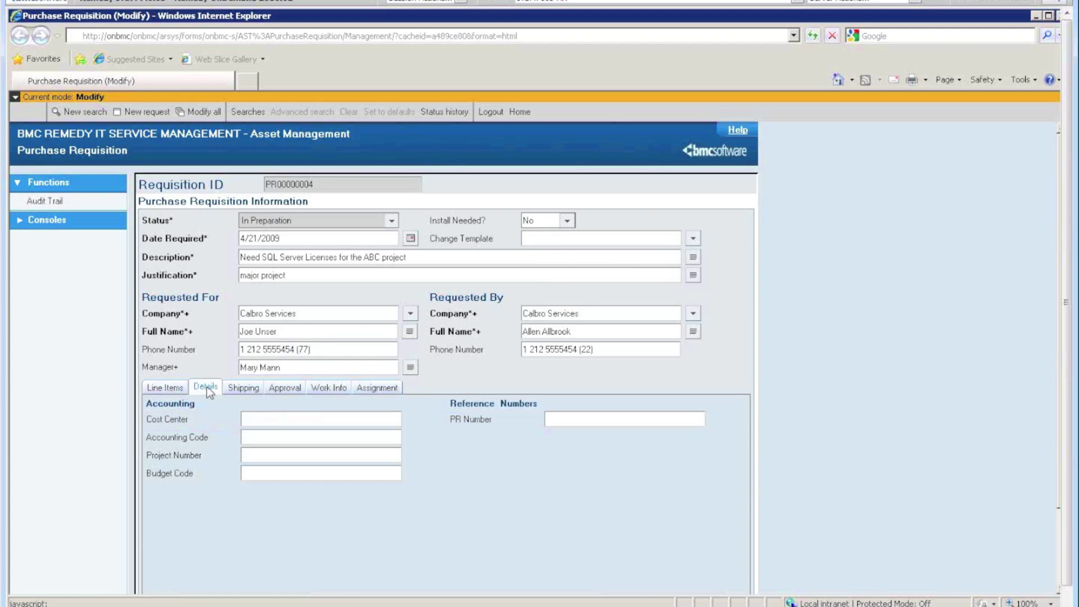
pyautogui.click(278, 391)
pyautogui.click(175, 389)
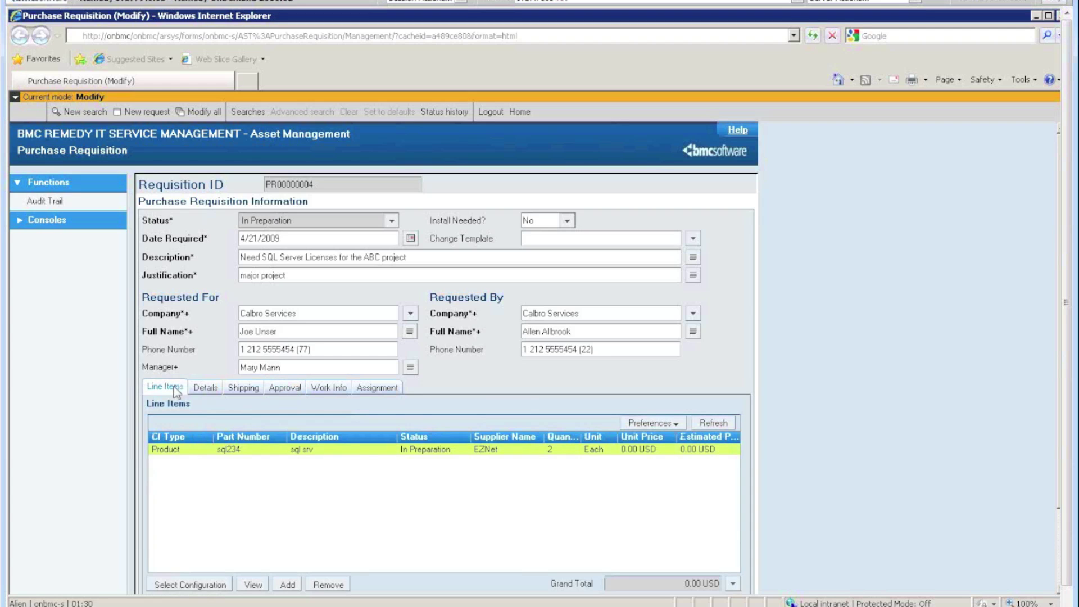
pyautogui.click(209, 585)
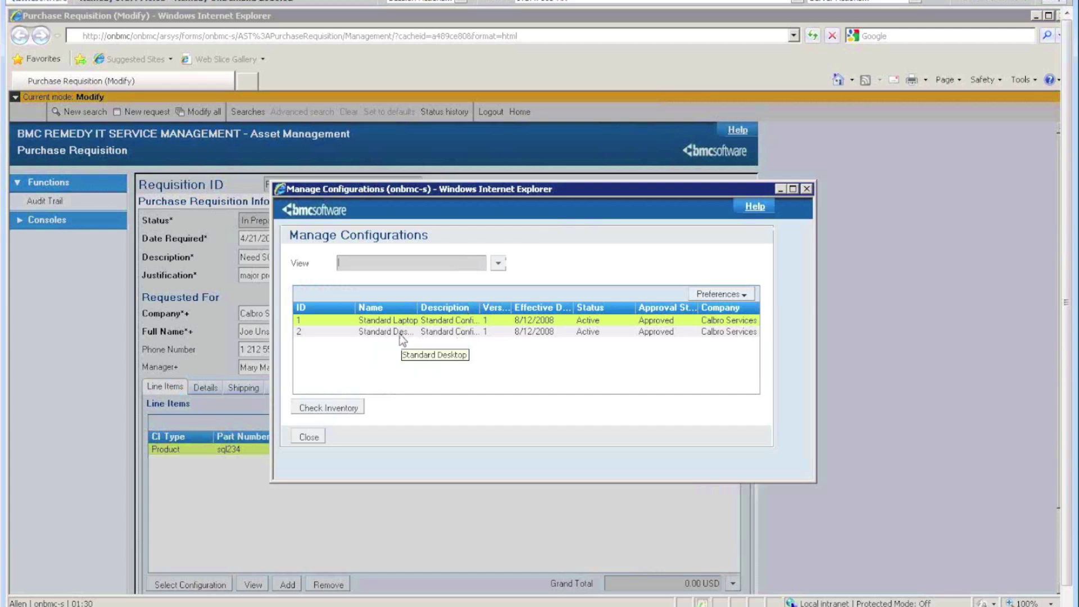
# - Try adding the Standard Desktop configuration's items to the requisition, dismissing the date-required error
pyautogui.click(401, 335)
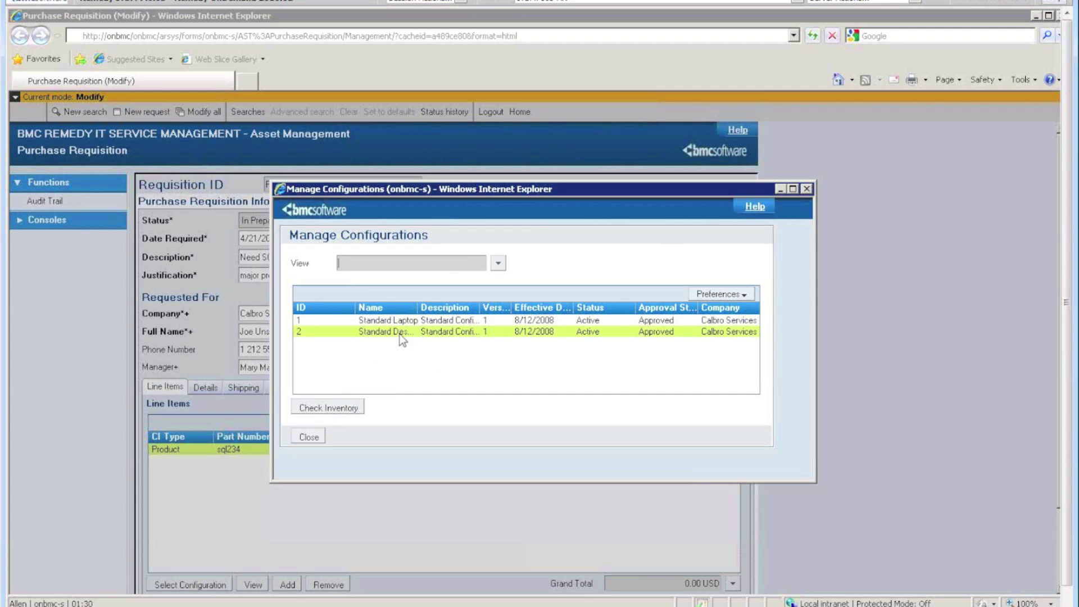
pyautogui.doubleClick(400, 334)
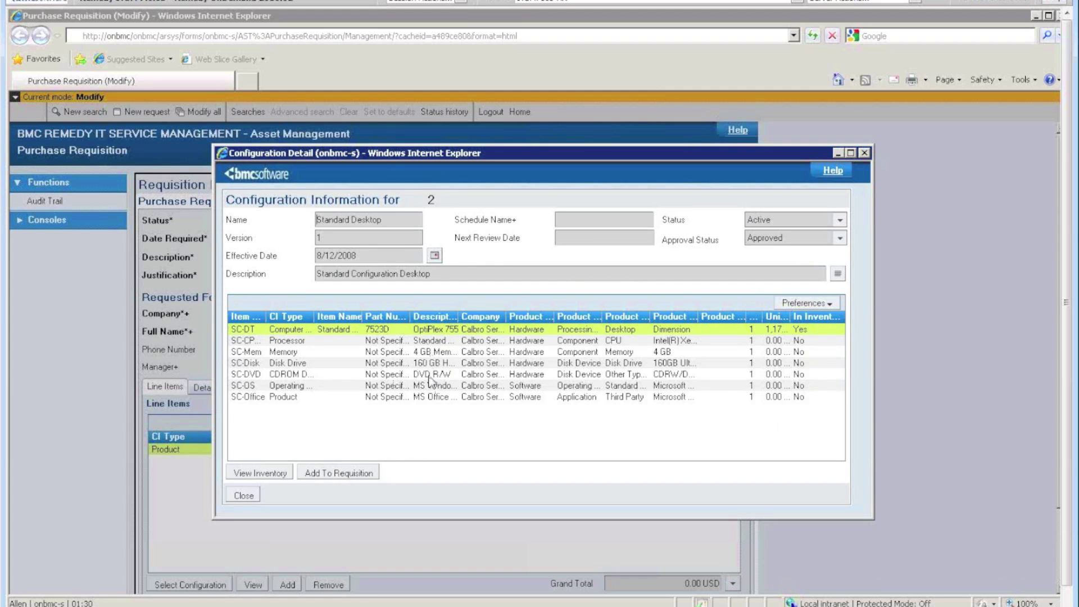
pyautogui.click(366, 474)
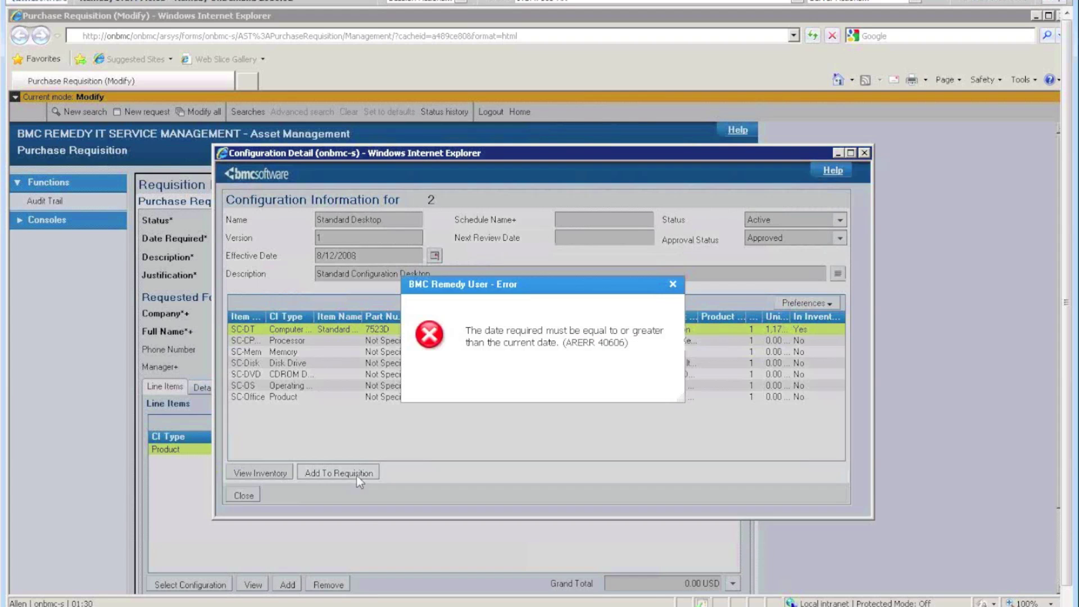
pyautogui.click(539, 391)
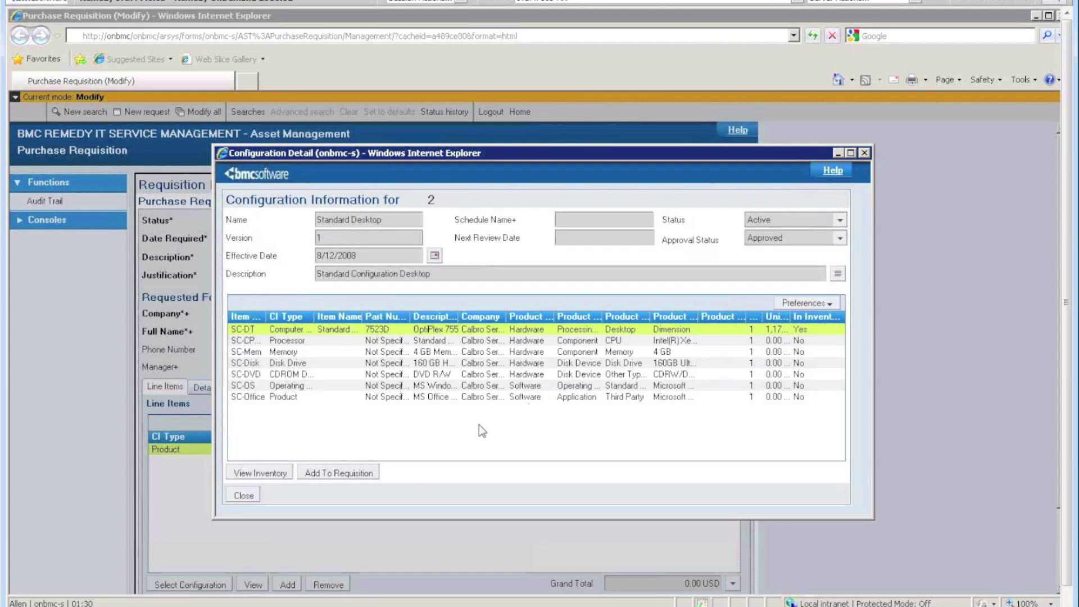
pyautogui.click(245, 495)
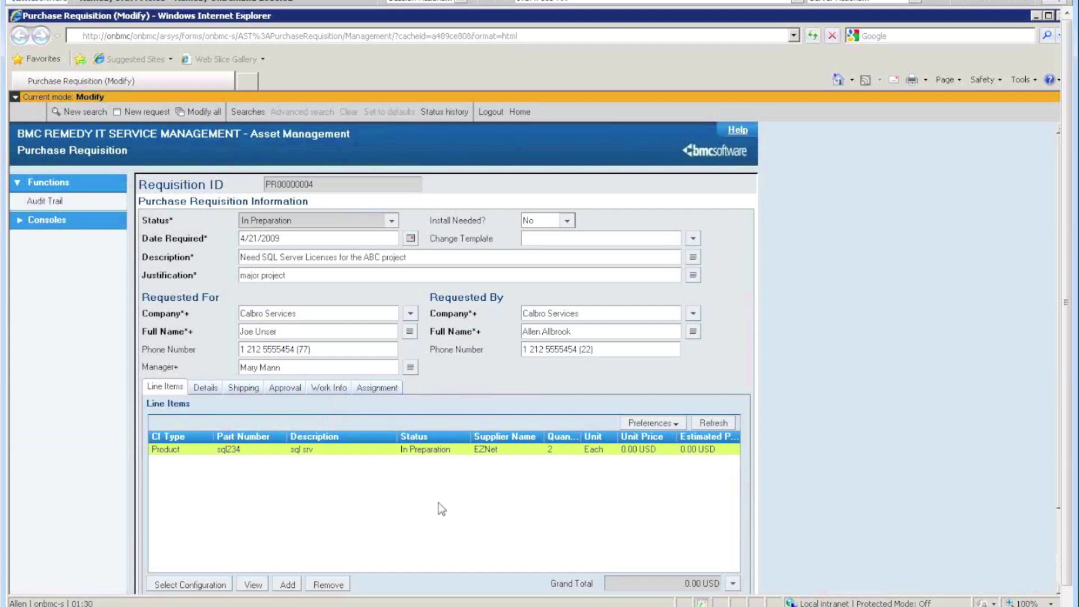
# - Close the purchase requisition form and confirm leaving the page
pyautogui.scroll(-2, 373, 494)
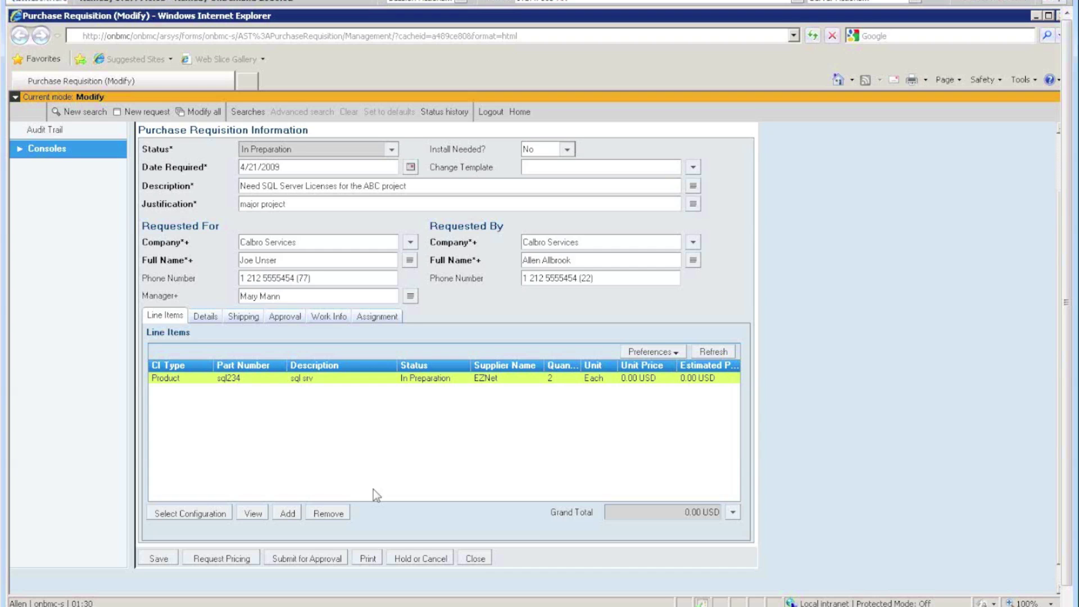
pyautogui.scroll(-1, 376, 495)
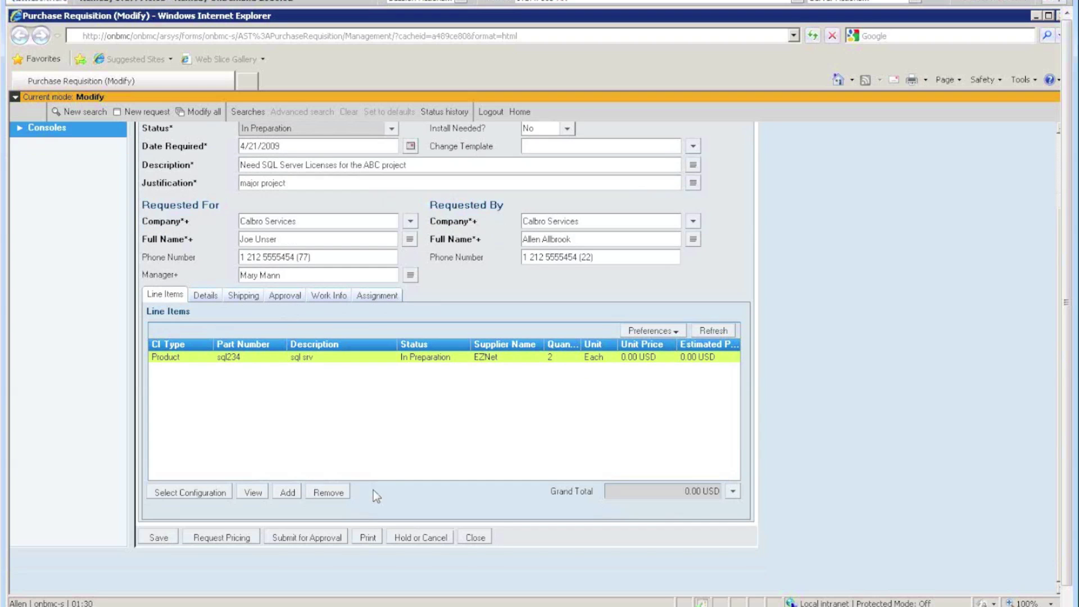
pyautogui.click(478, 541)
pyautogui.click(591, 382)
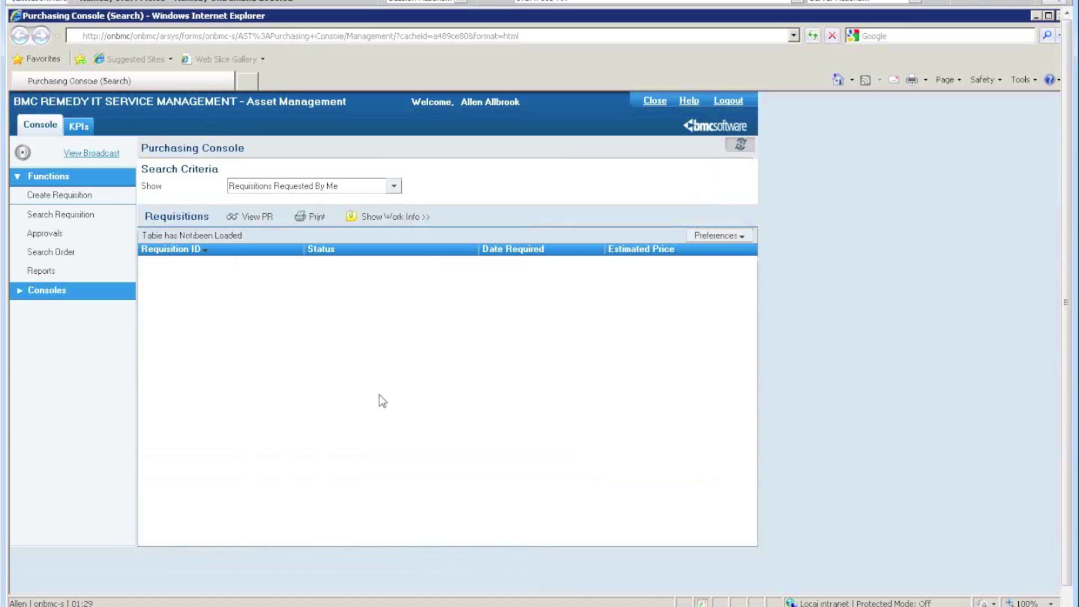
# - Close the Purchasing Console to return to the Asset Console's 64 configuration items
pyautogui.click(647, 103)
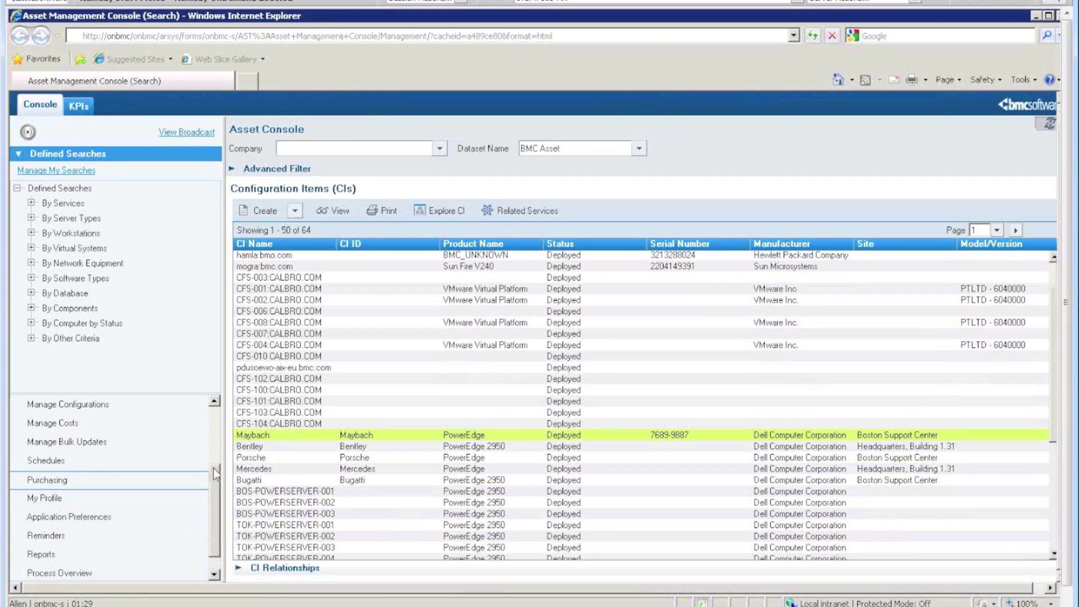
pyautogui.moveTo(215, 473); pyautogui.dragTo(209, 518)
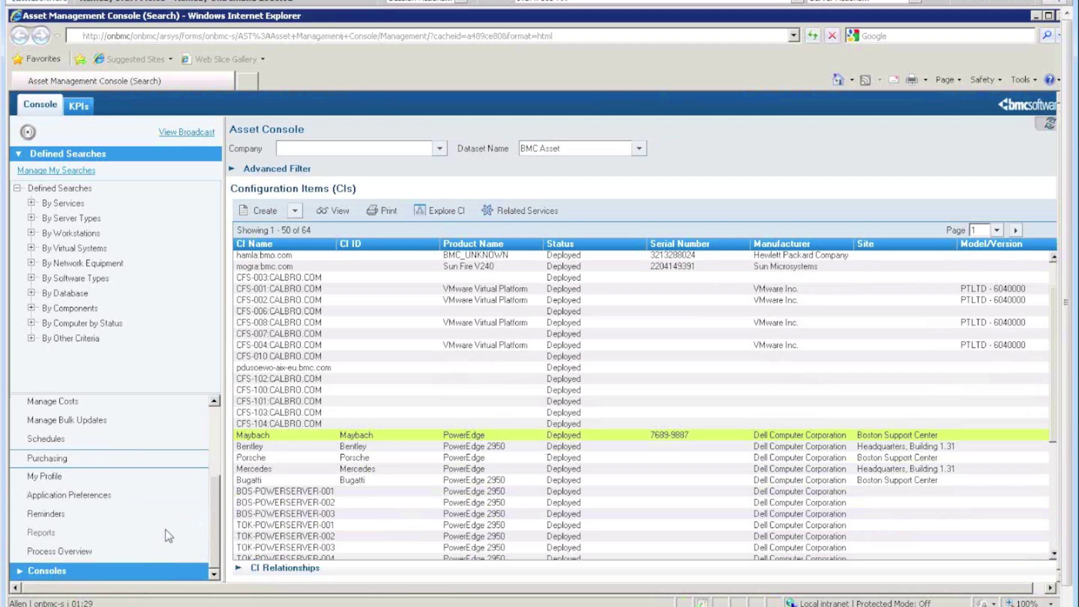
pyautogui.click(80, 554)
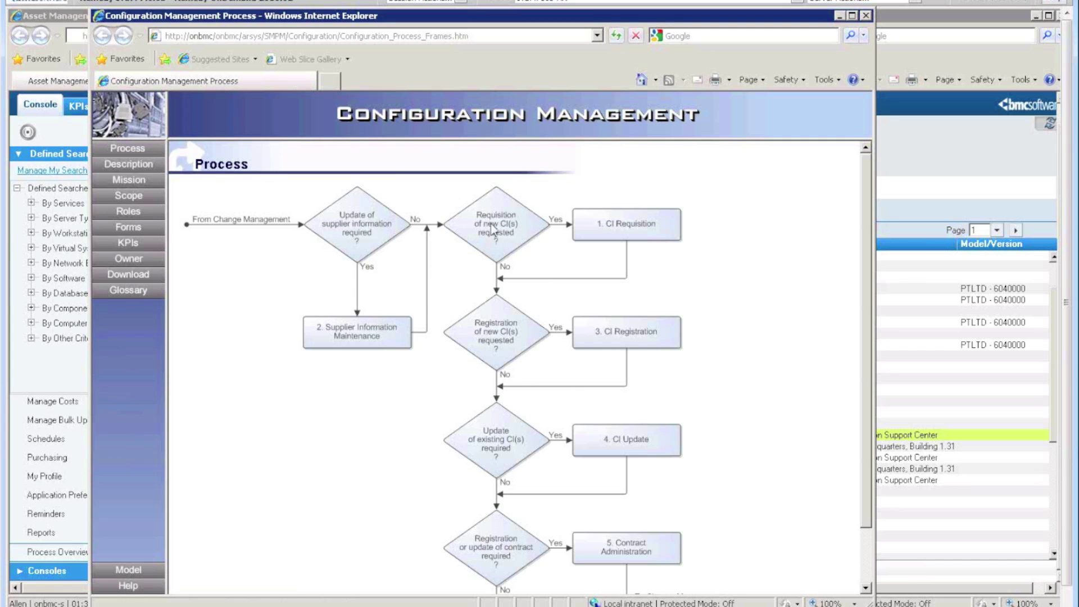
pyautogui.rightClick(492, 227)
pyautogui.click(472, 226)
pyautogui.click(866, 16)
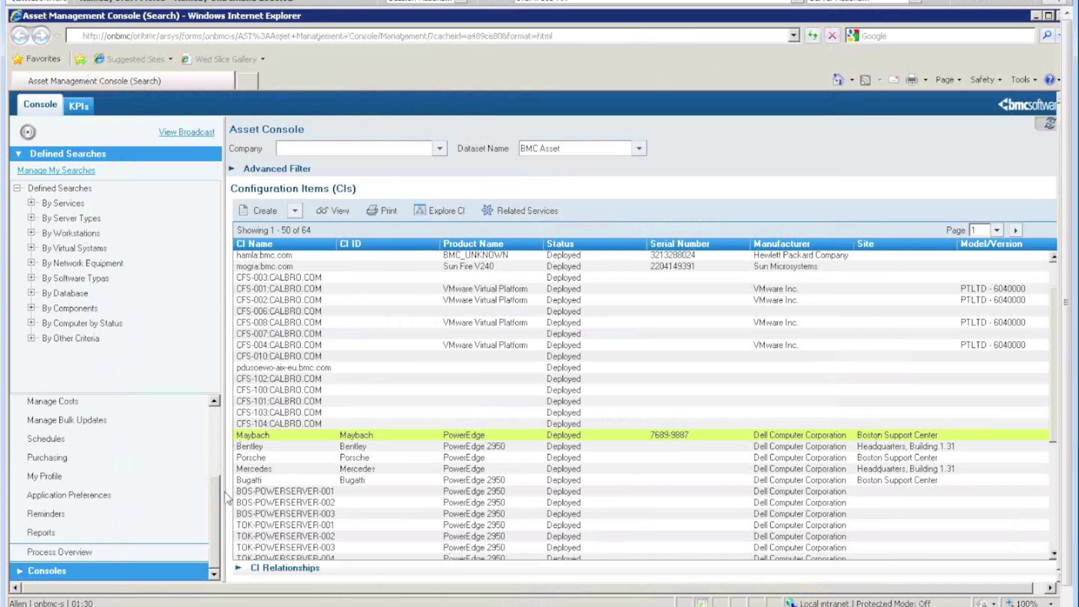
pyautogui.moveTo(215, 511); pyautogui.dragTo(224, 412)
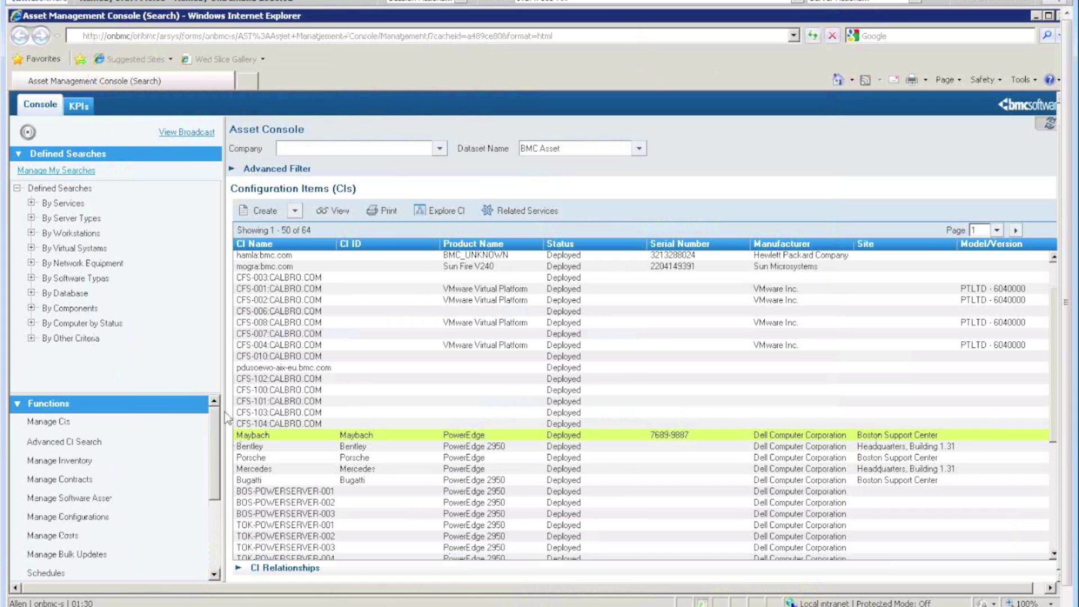
pyautogui.click(83, 480)
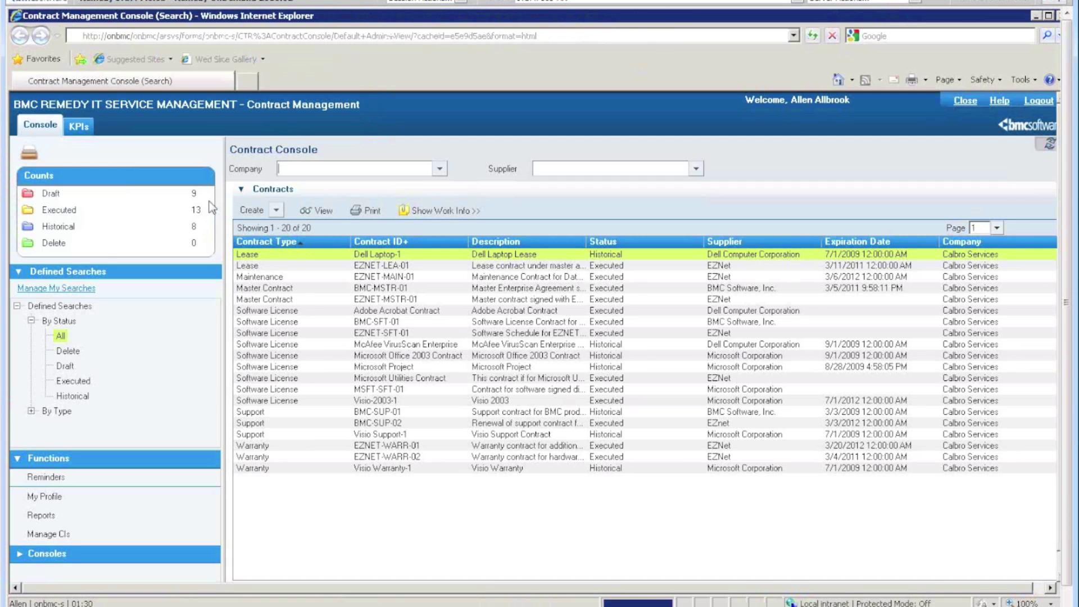
pyautogui.click(79, 126)
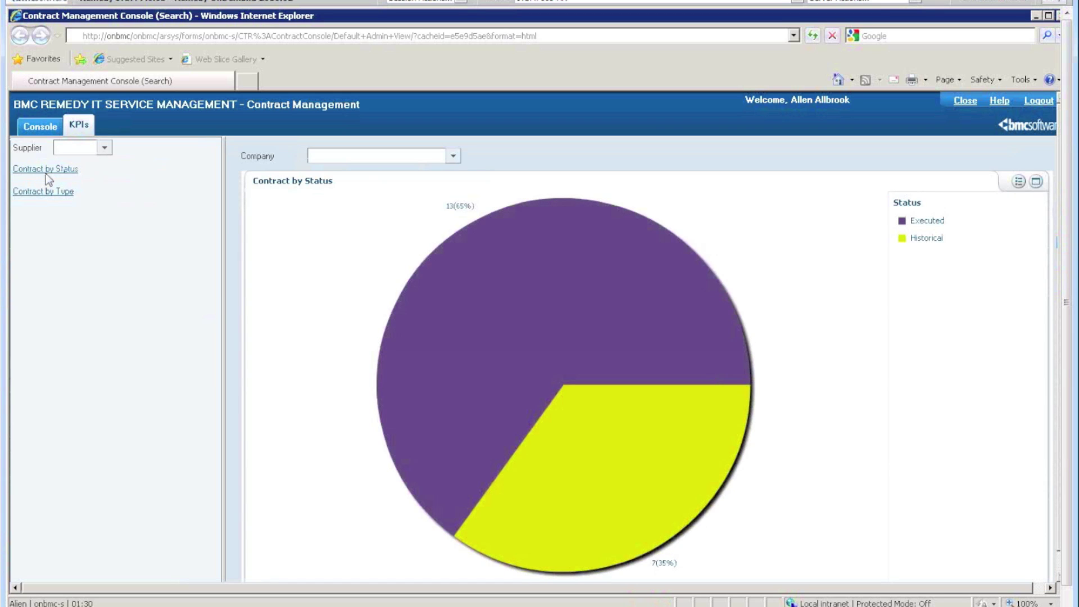
pyautogui.click(45, 193)
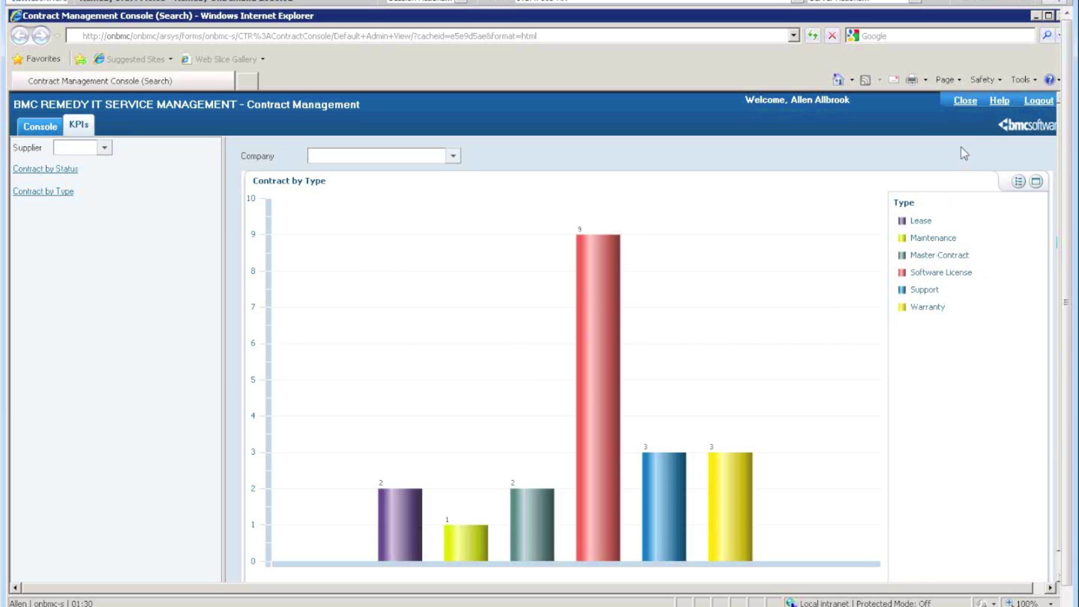
pyautogui.click(959, 102)
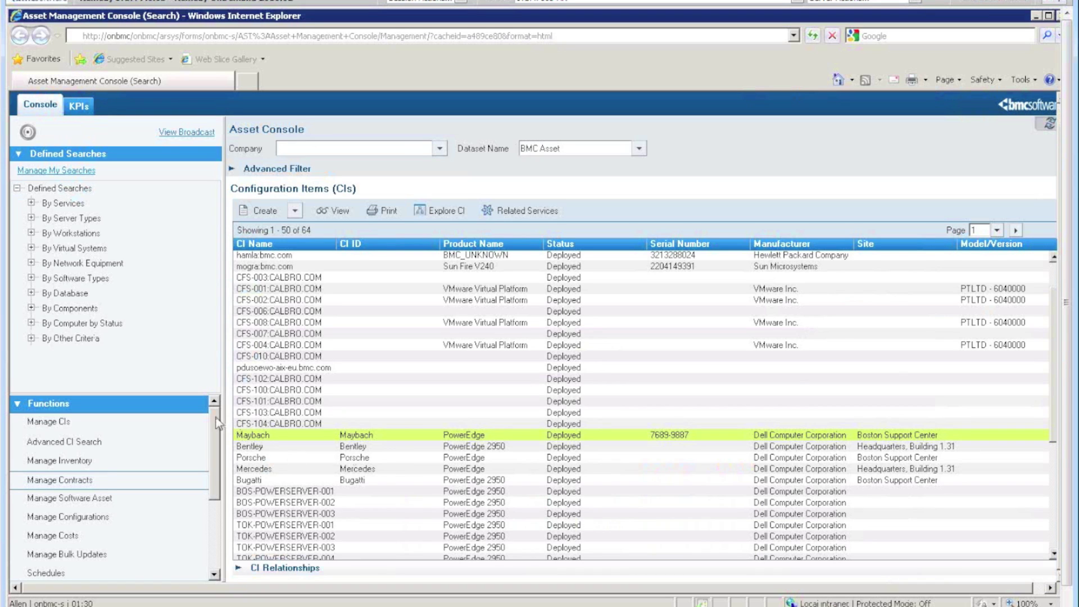
pyautogui.moveTo(210, 437)
pyautogui.mouseDown()
pyautogui.moveTo(219, 508)
pyautogui.moveTo(225, 427)
pyautogui.mouseUp()
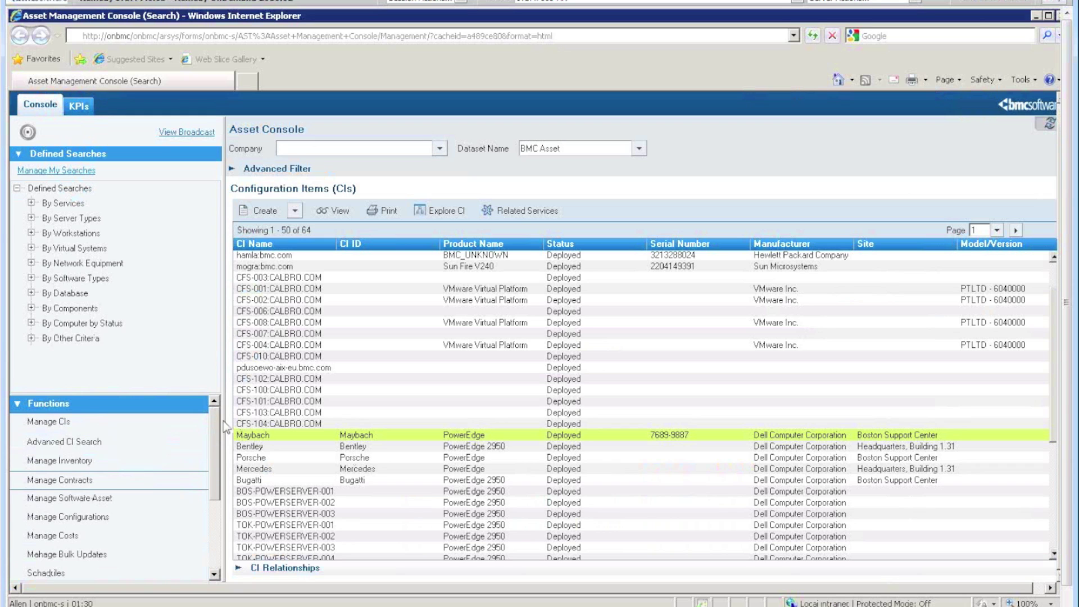
pyautogui.doubleClick(263, 442)
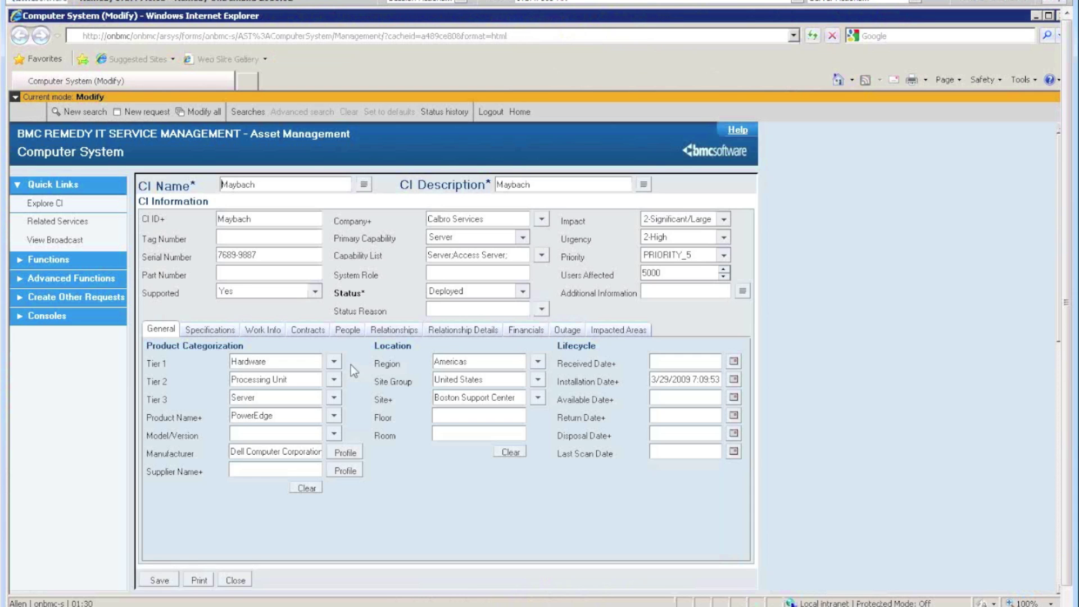
pyautogui.click(394, 332)
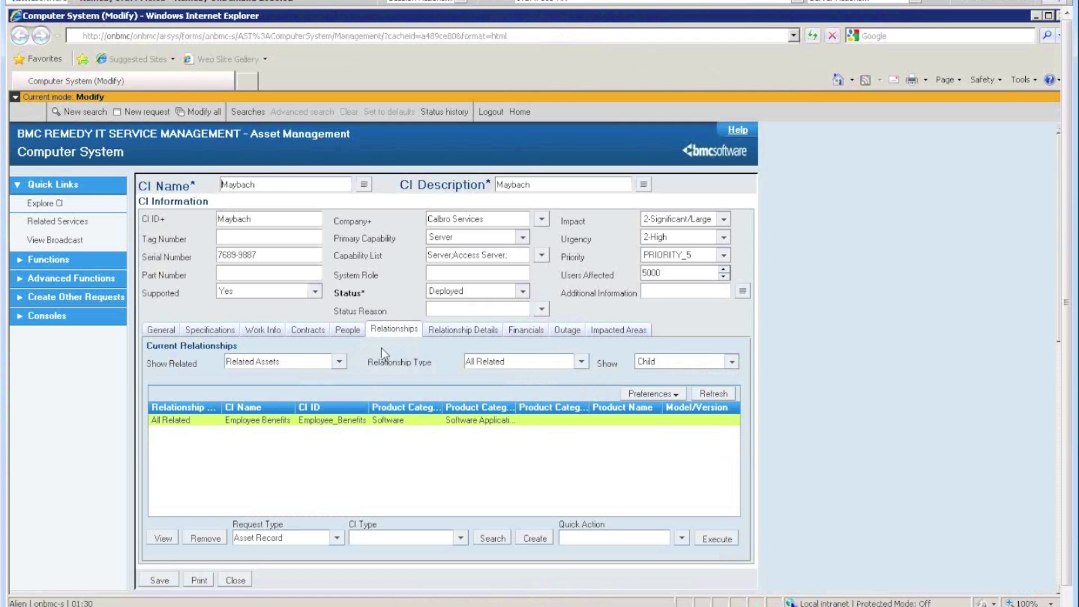
pyautogui.click(324, 361)
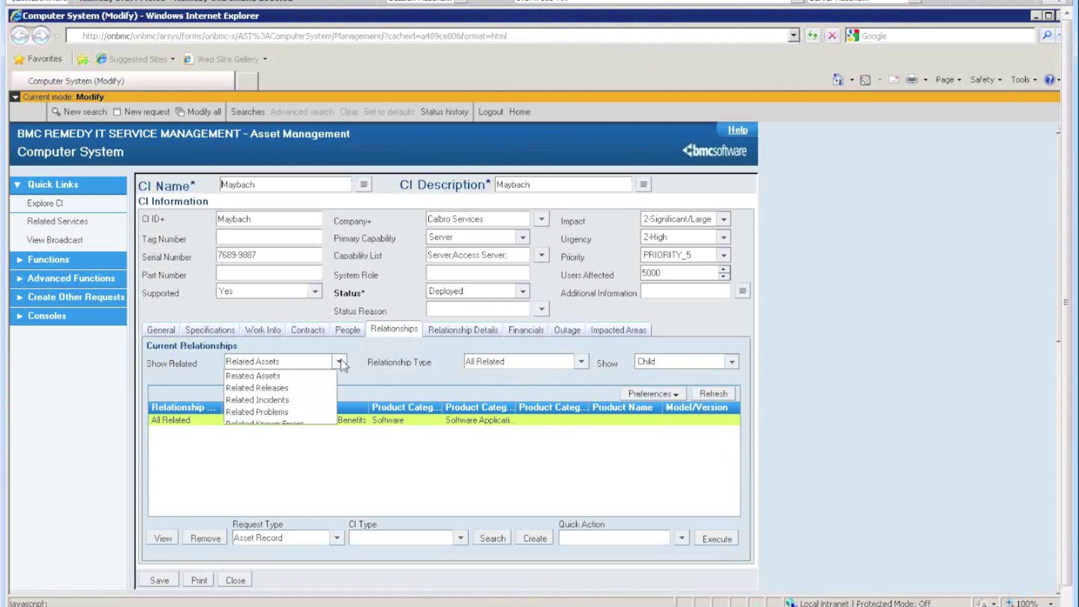
pyautogui.click(280, 399)
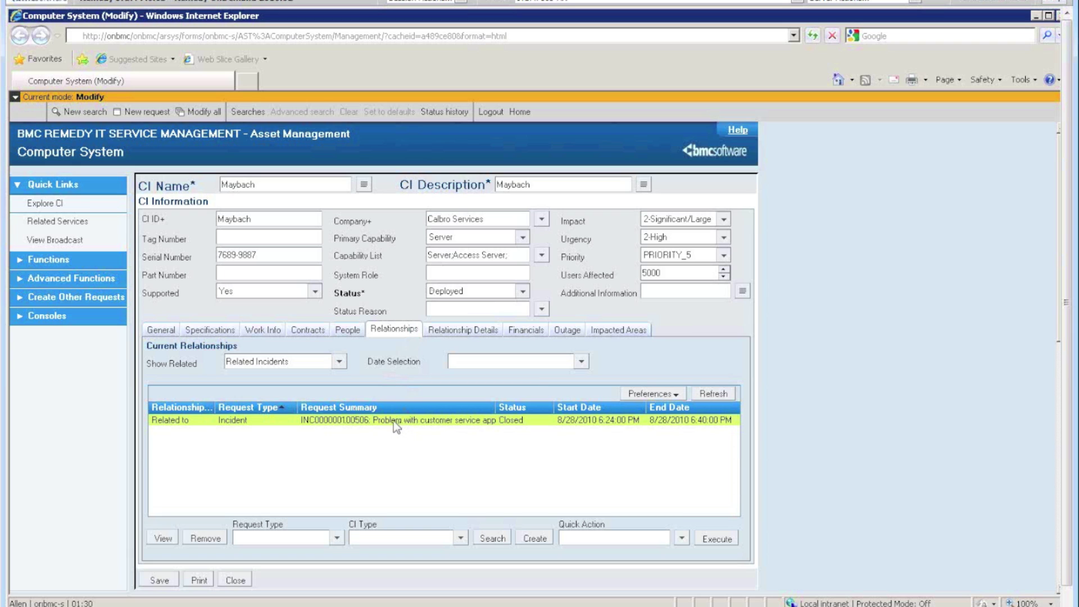
pyautogui.click(236, 580)
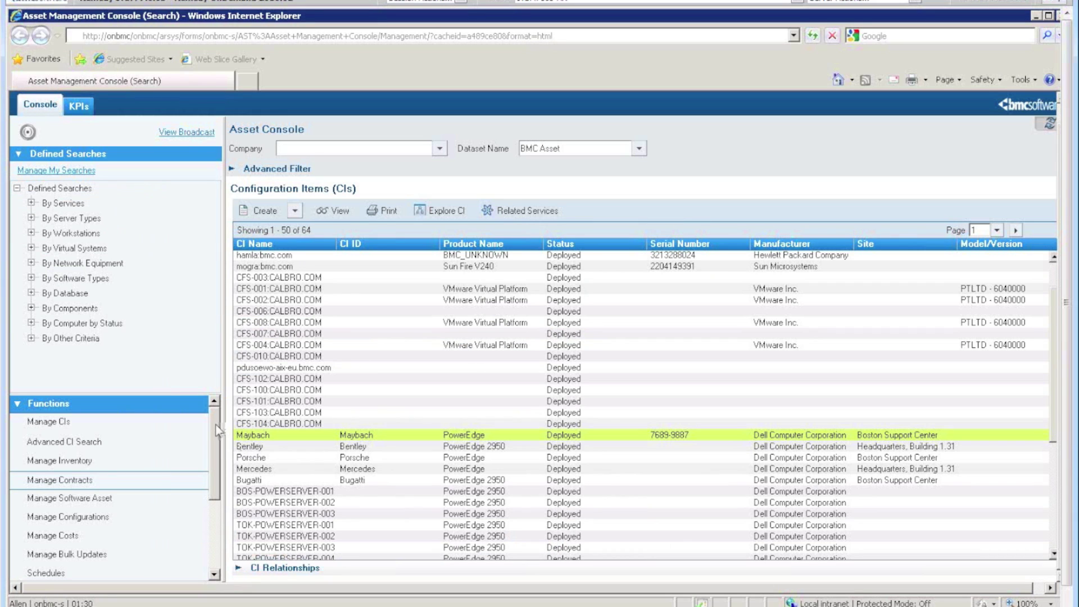
pyautogui.moveTo(219, 431); pyautogui.dragTo(221, 528)
pyautogui.moveTo(217, 471); pyautogui.dragTo(223, 418)
pyautogui.moveTo(210, 428); pyautogui.dragTo(211, 451)
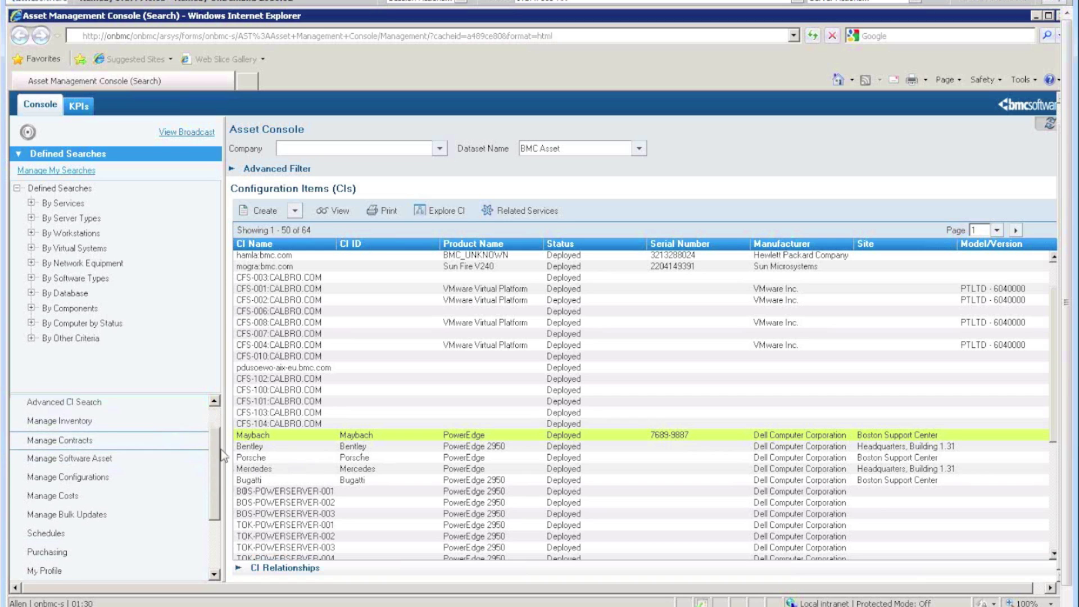
pyautogui.scroll(2, 96, 469)
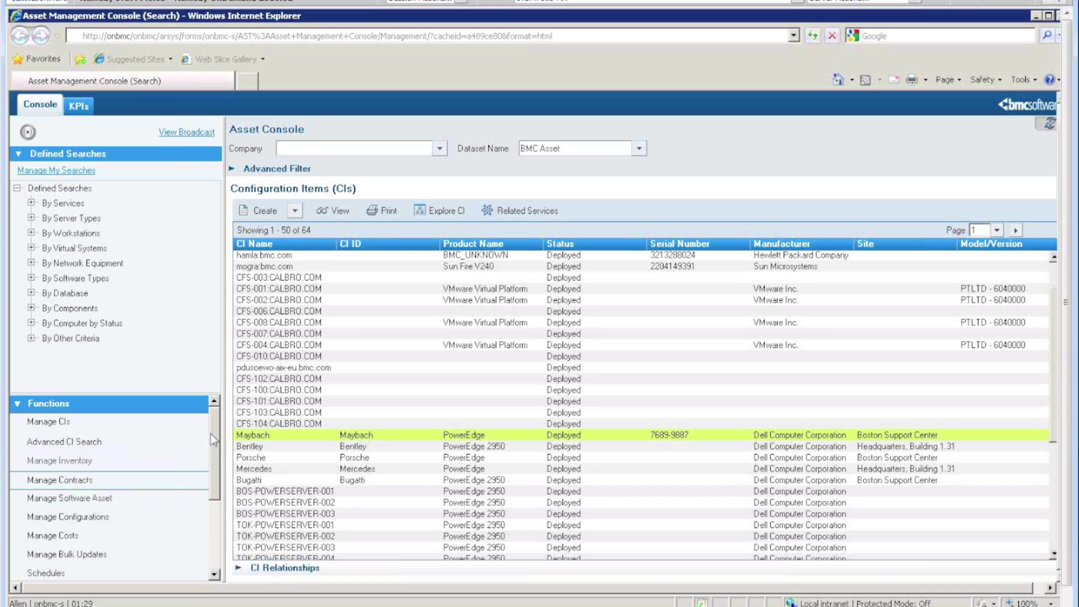
pyautogui.moveTo(212, 426); pyautogui.dragTo(205, 470)
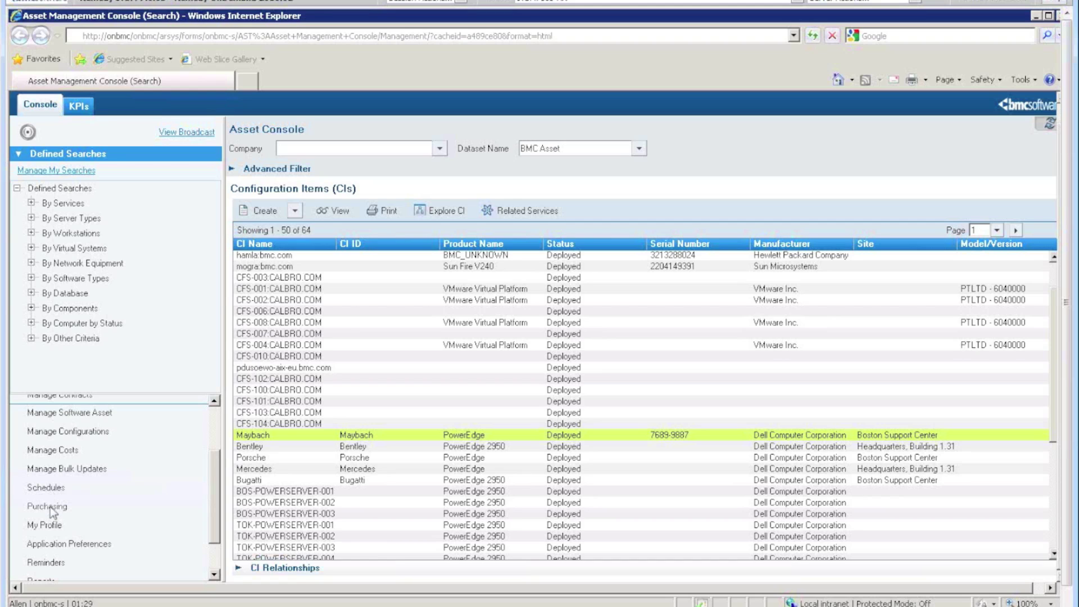
pyautogui.scroll(-3, 73, 562)
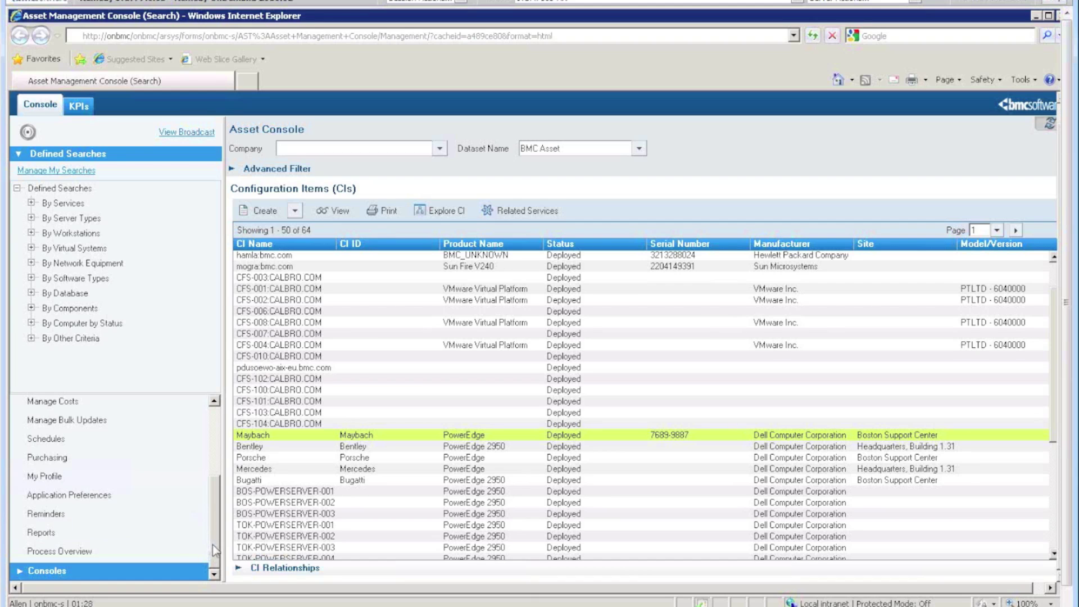
pyautogui.scroll(3, 212, 544)
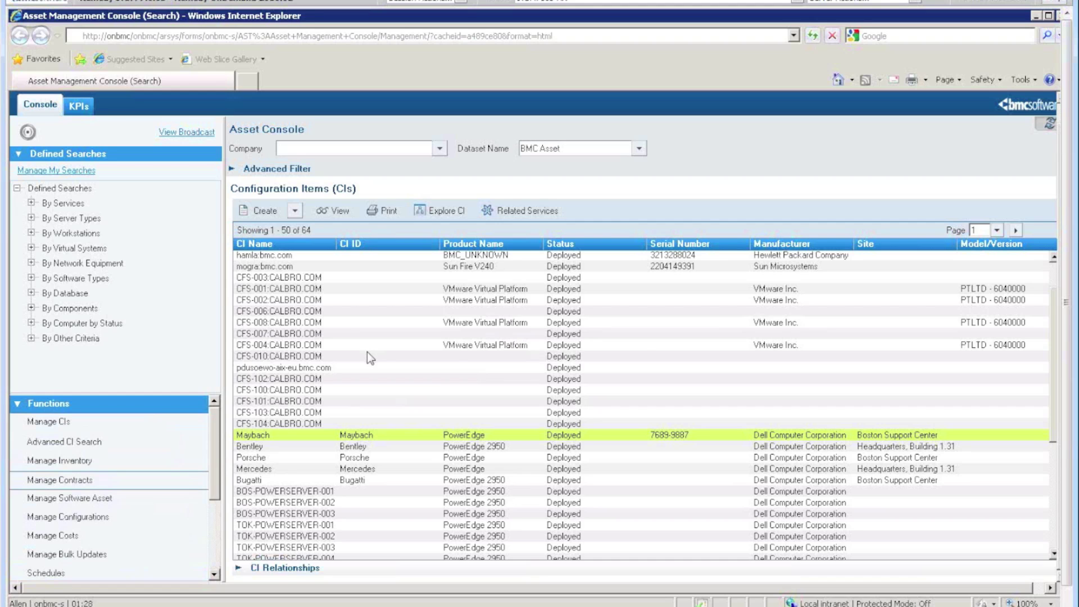
pyautogui.moveTo(367, 352)
pyautogui.moveTo(215, 417); pyautogui.dragTo(218, 483)
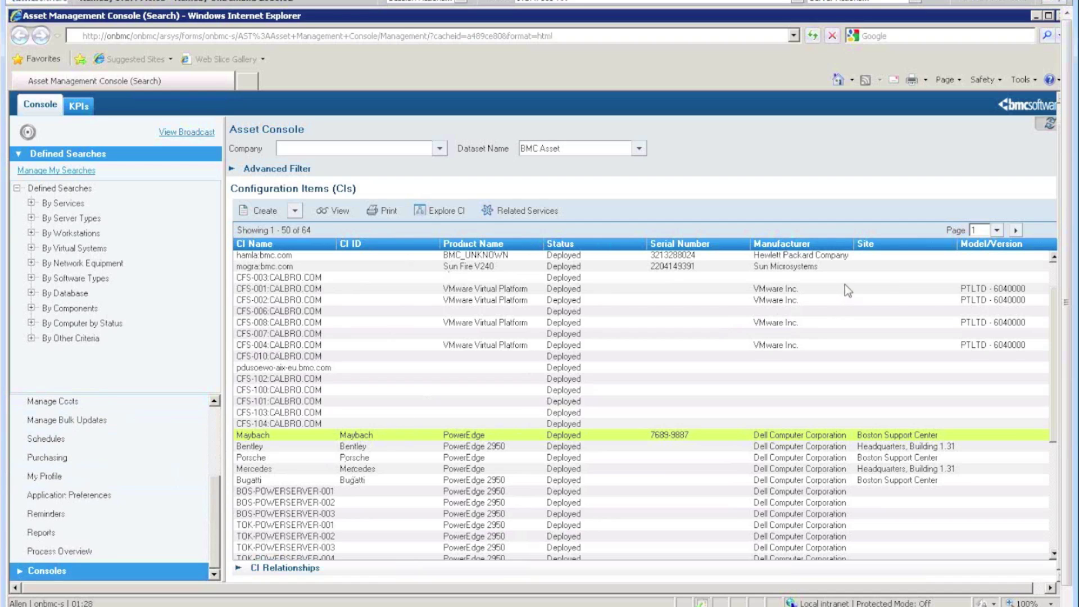